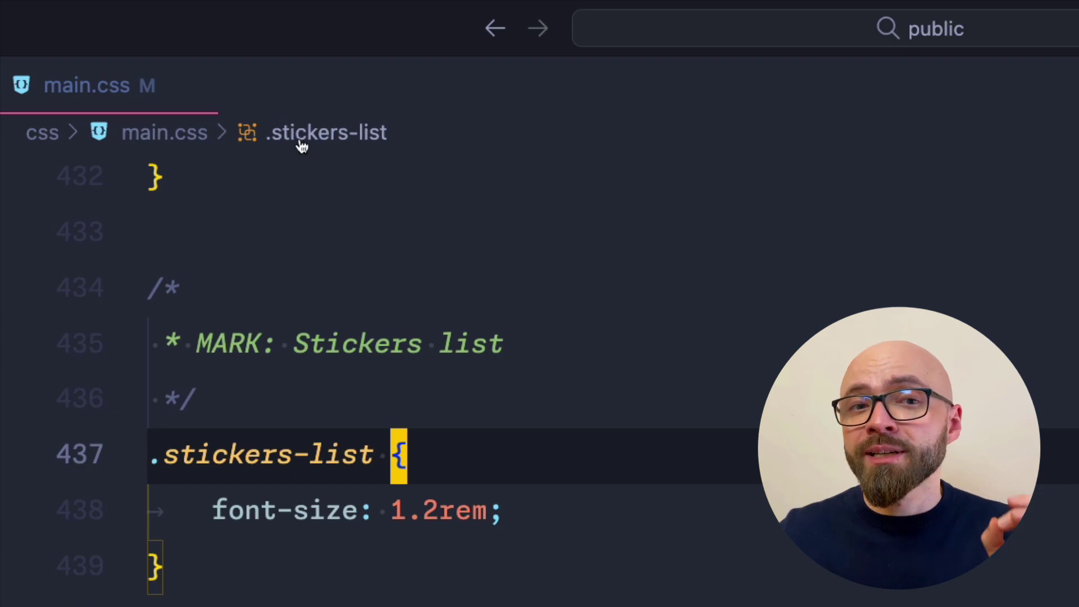
# - Select the .stickers-list selector name in main.css
pyautogui.press('i')
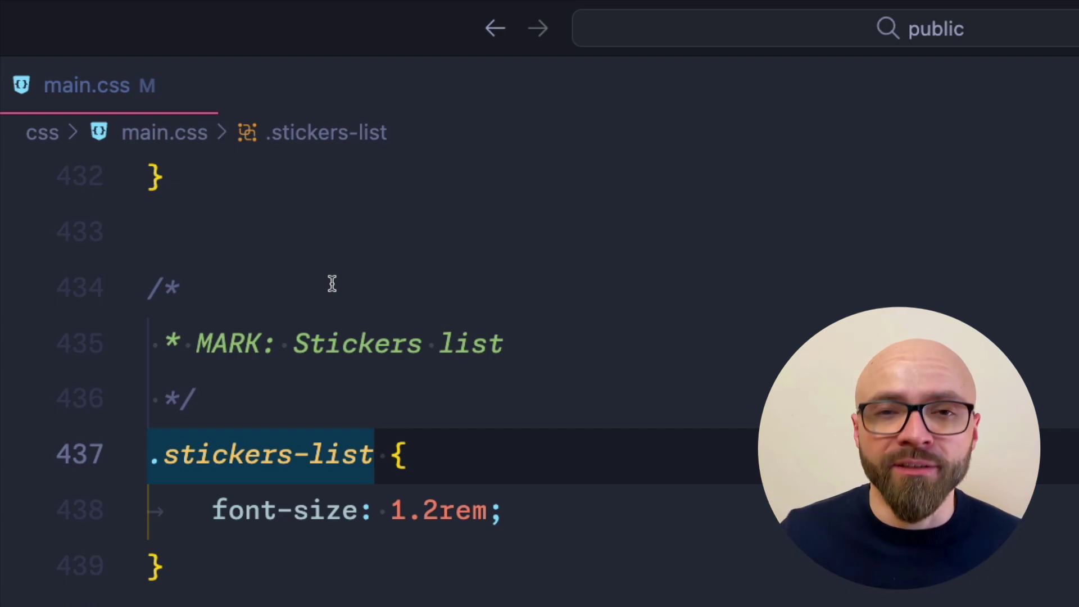
# - Show the folders beside css, then list main.css, normalize.css and tobii.min.css
pyautogui.click(43, 135)
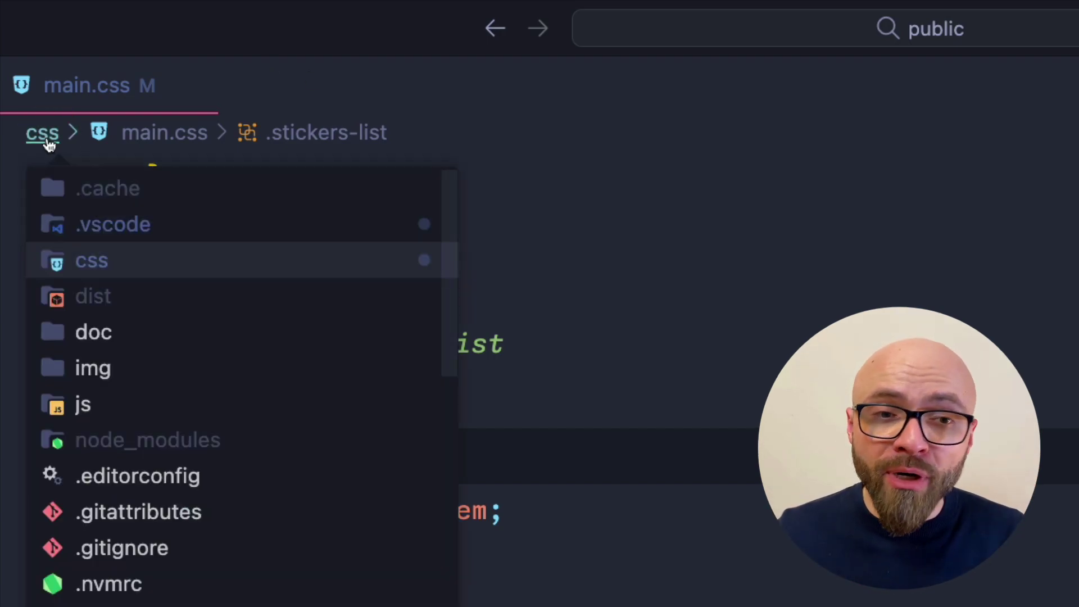
pyautogui.scroll(-5, 162, 443)
pyautogui.scroll(5, 162, 443)
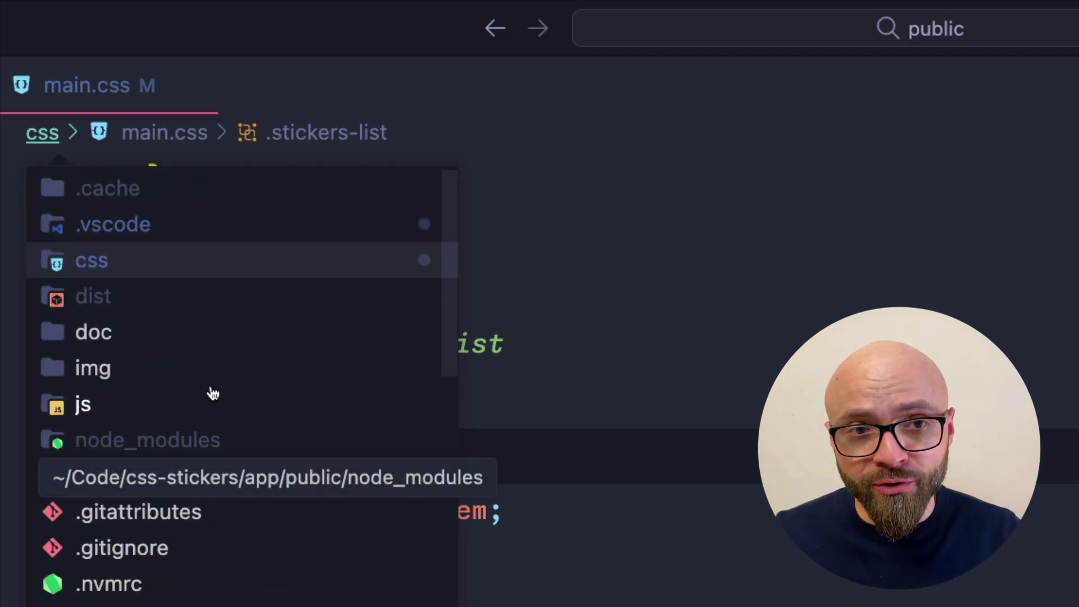
pyautogui.scroll(-3, 227, 337)
pyautogui.scroll(-3, 236, 324)
pyautogui.scroll(-3, 236, 322)
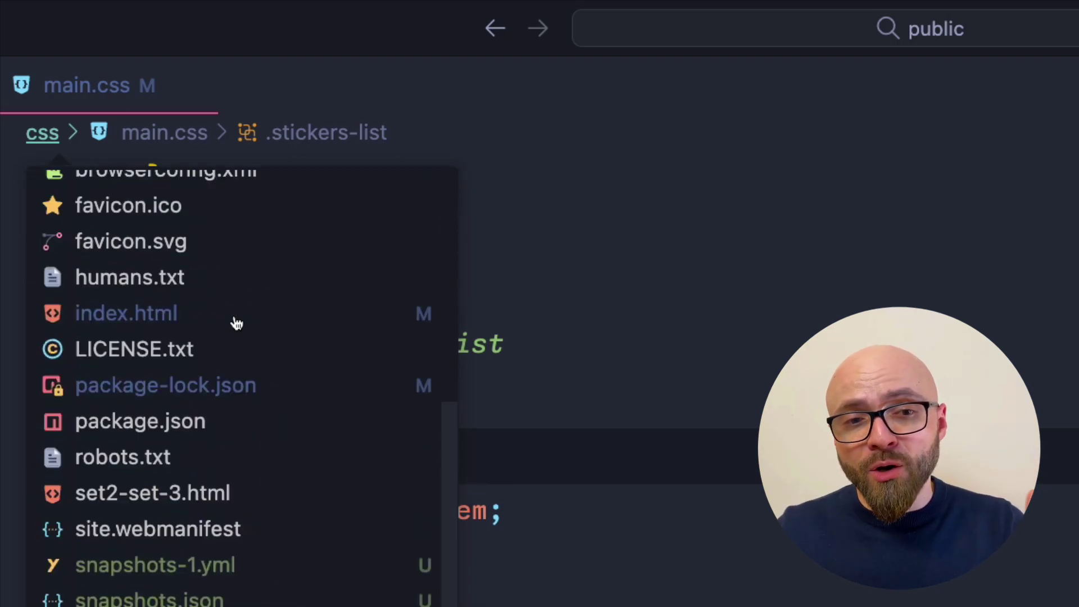
pyautogui.scroll(8, 236, 334)
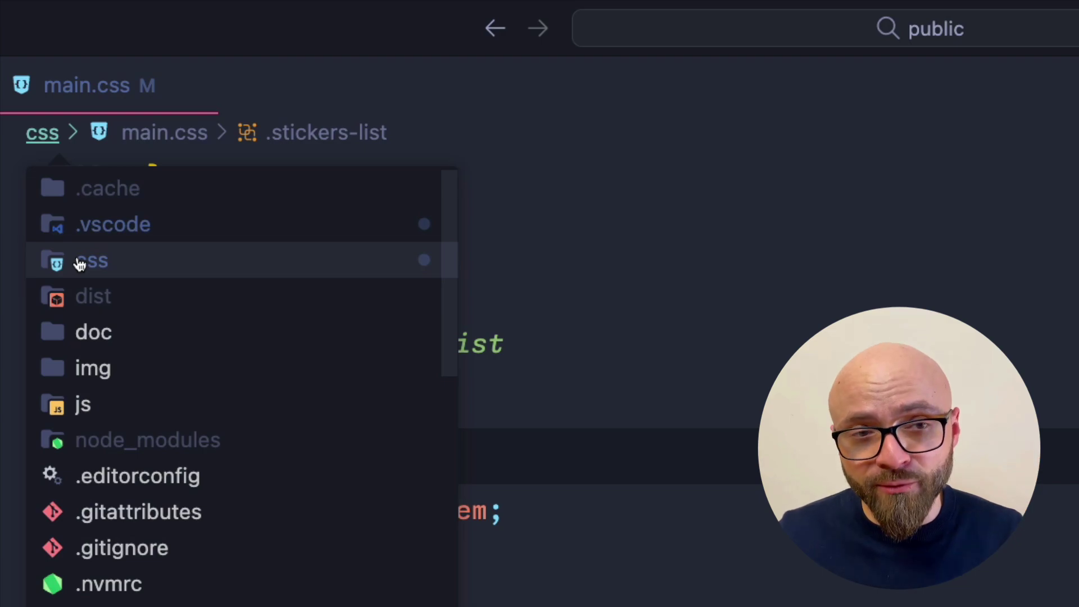
pyautogui.click(177, 135)
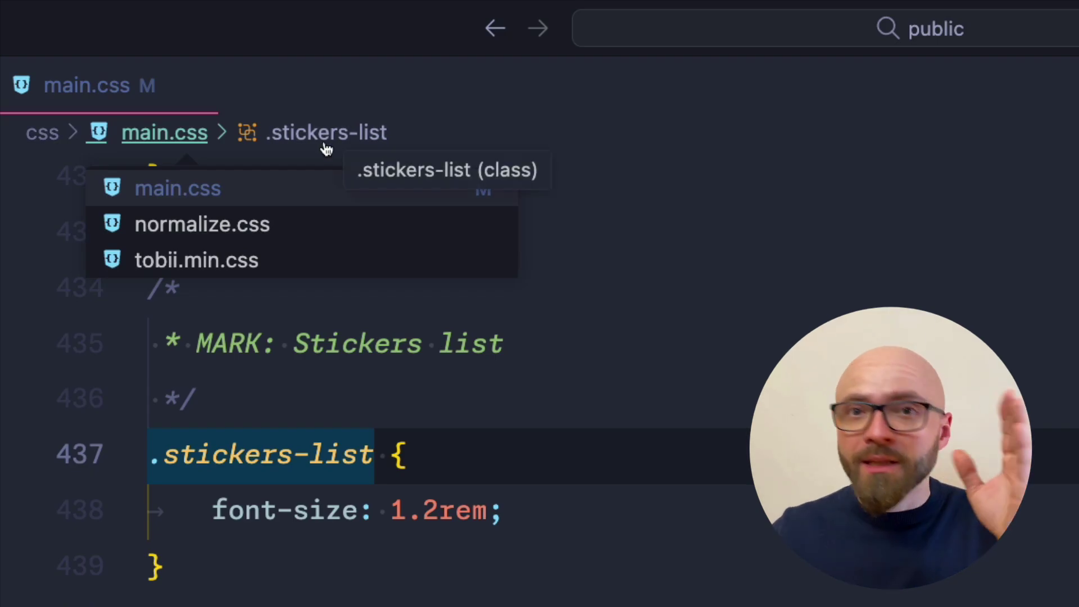
# - List the main.css selectors and jump to the .container rule at line 243
pyautogui.click(345, 133)
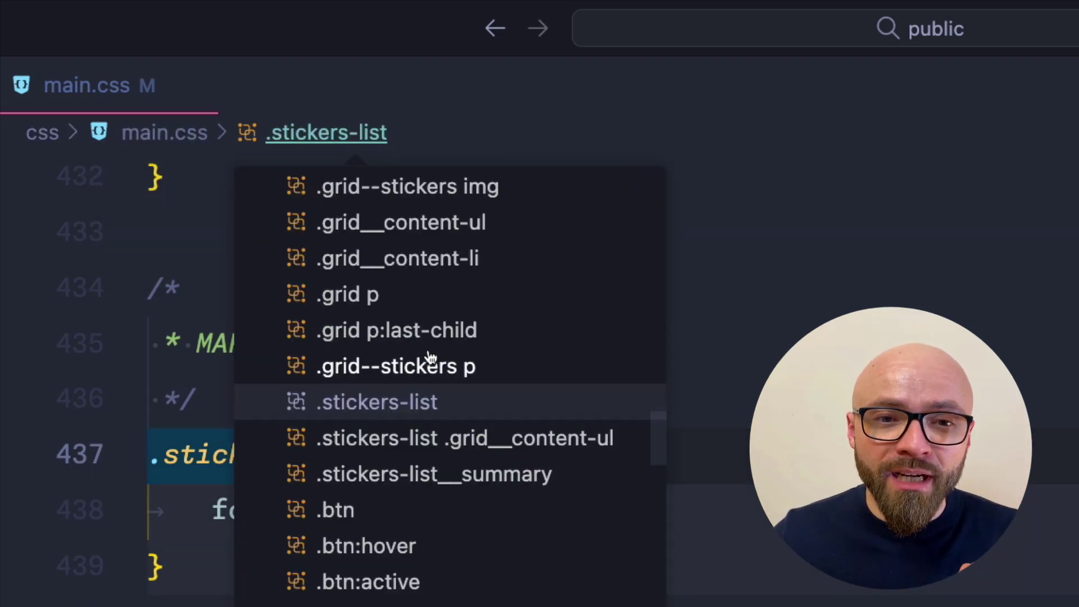
pyautogui.scroll(-3, 428, 356)
pyautogui.scroll(10, 428, 355)
pyautogui.scroll(5, 428, 355)
pyautogui.scroll(1, 428, 355)
pyautogui.scroll(-8, 428, 356)
pyautogui.scroll(-8, 416, 371)
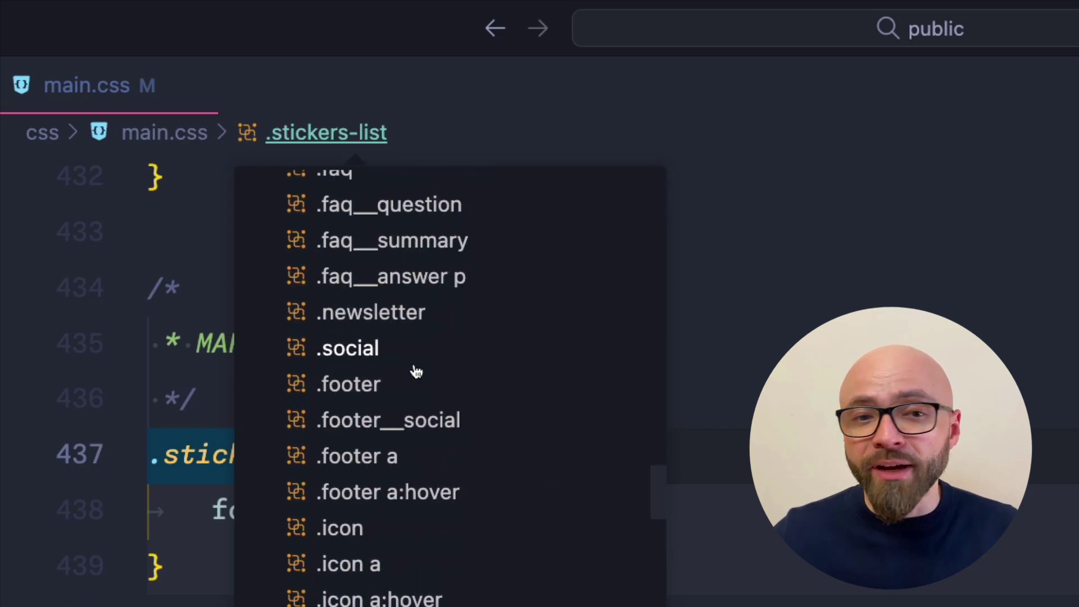
pyautogui.scroll(3, 415, 371)
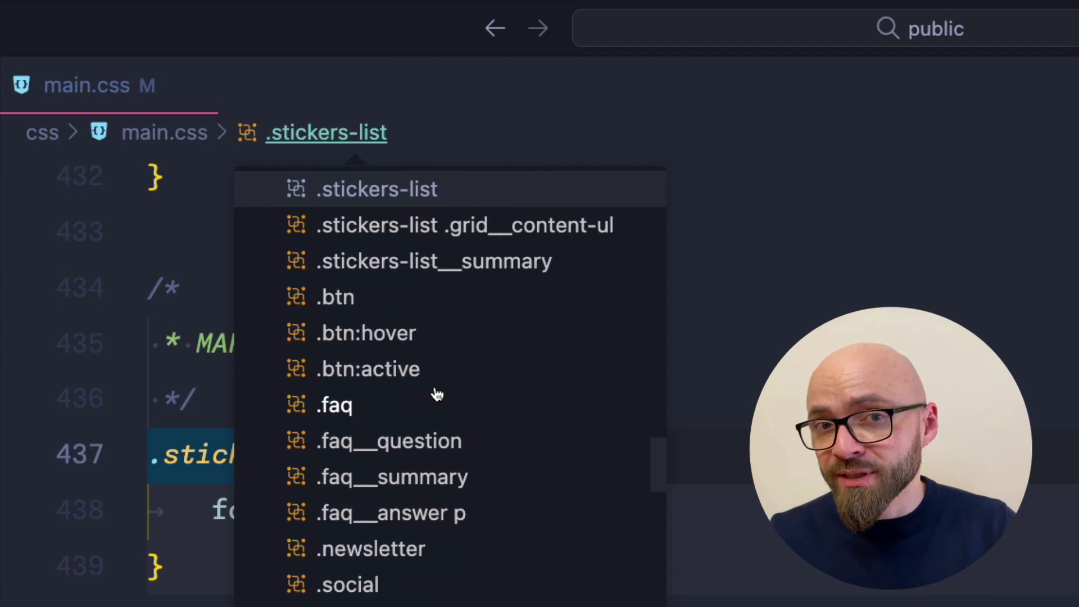
pyautogui.press('pageup')
pyautogui.scroll(5, 472, 401)
pyautogui.scroll(1, 471, 401)
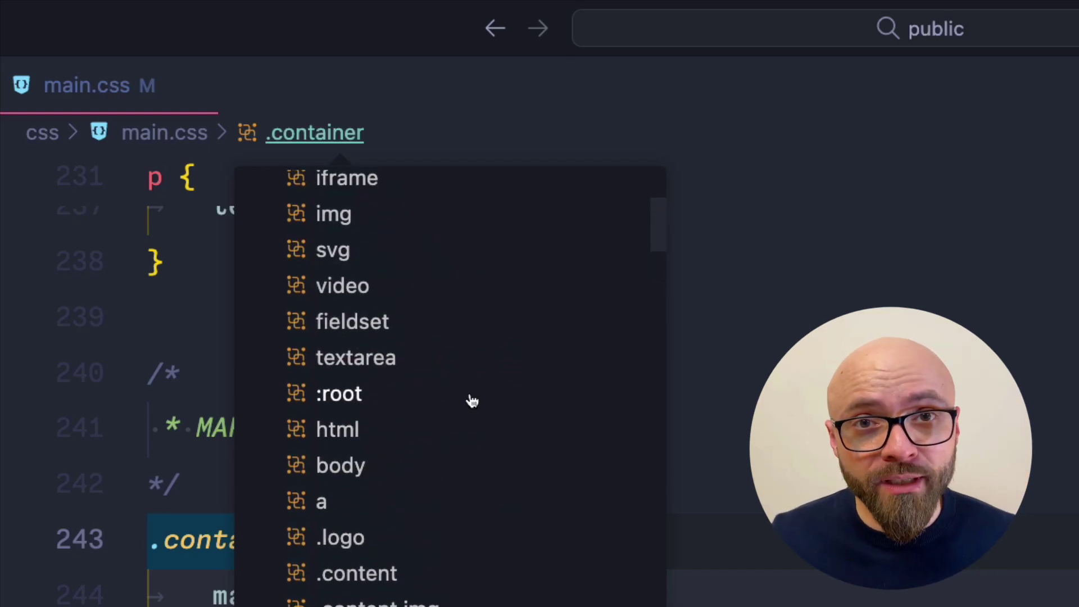
pyautogui.press('Escape')
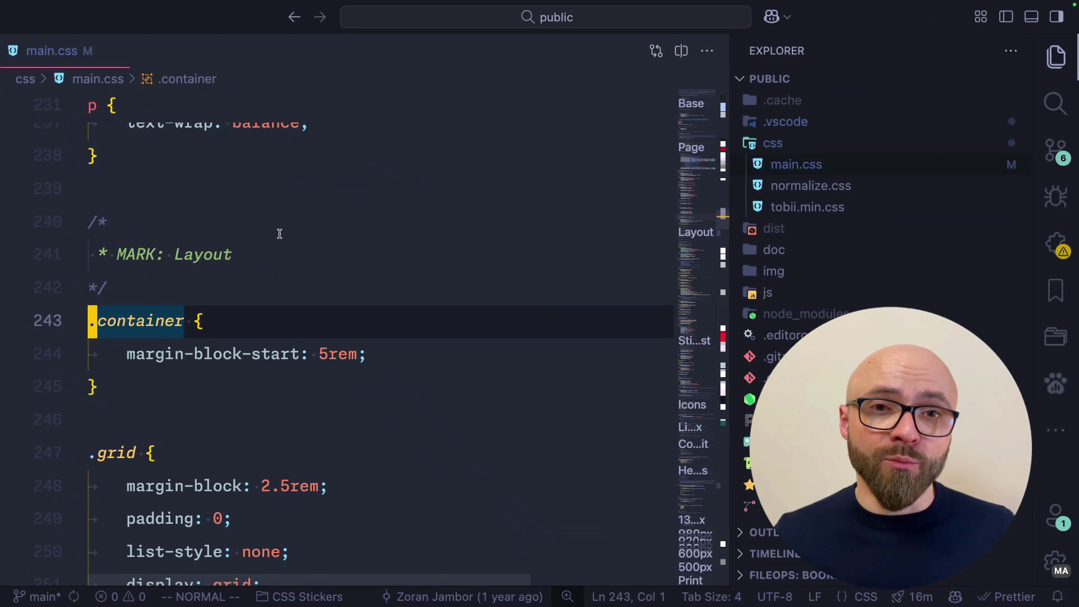
pyautogui.press('$')
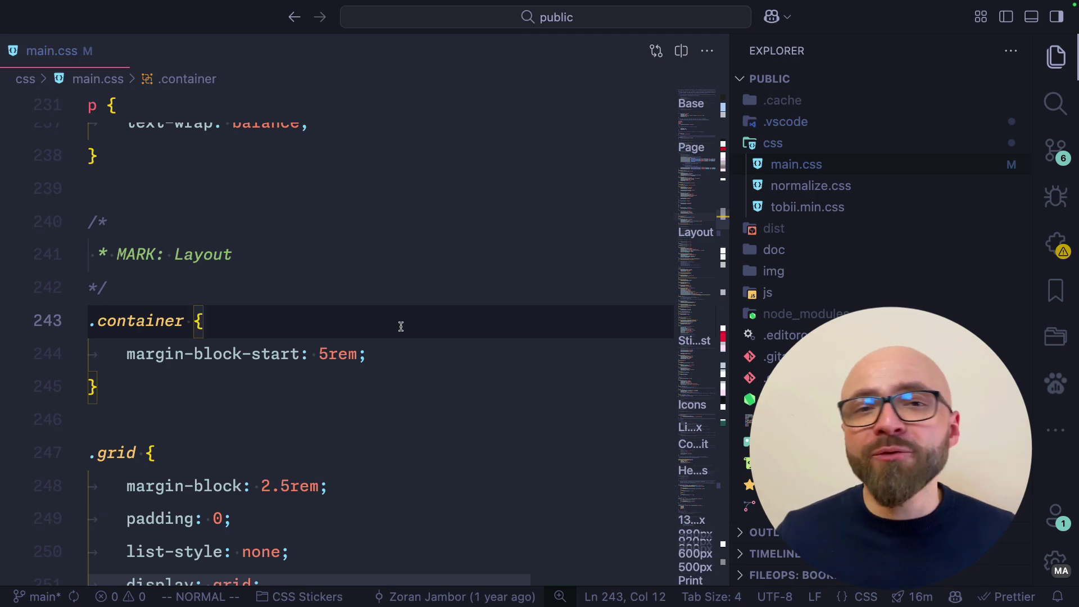
pyautogui.hotkey('ctrl', 'shift', '.')
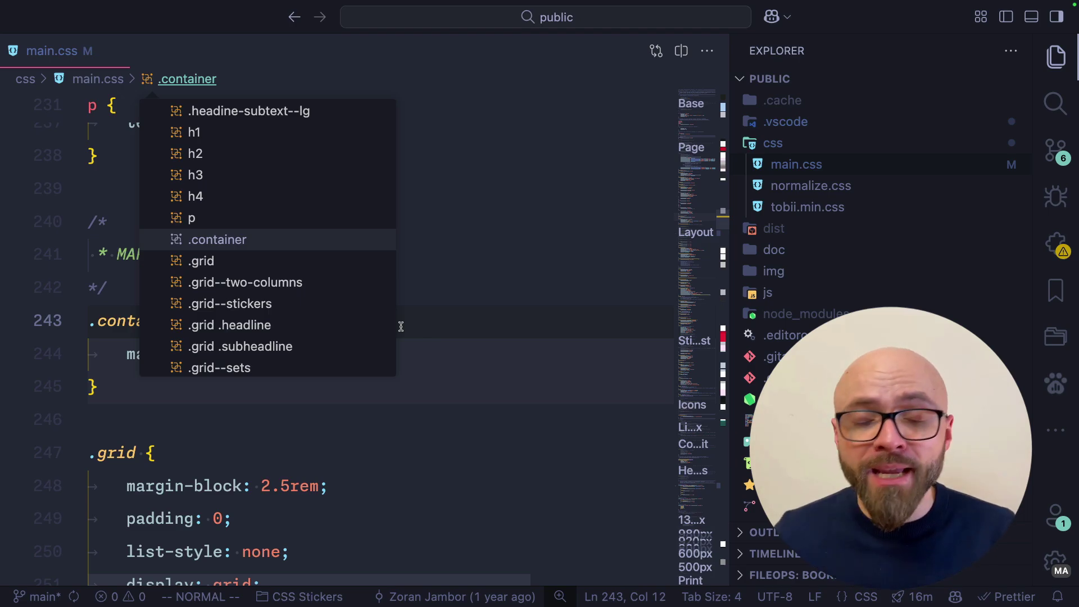
pyautogui.press('Up')
pyautogui.press('Up')
pyautogui.press('Down')
pyautogui.press('Down')
pyautogui.press('Down')
pyautogui.press('Up')
pyautogui.press('Up')
pyautogui.press('Up')
pyautogui.press('Down')
pyautogui.press('Down')
pyautogui.press('Down')
pyautogui.press('Up')
pyautogui.press('Up')
pyautogui.press('Up')
pyautogui.press('Up')
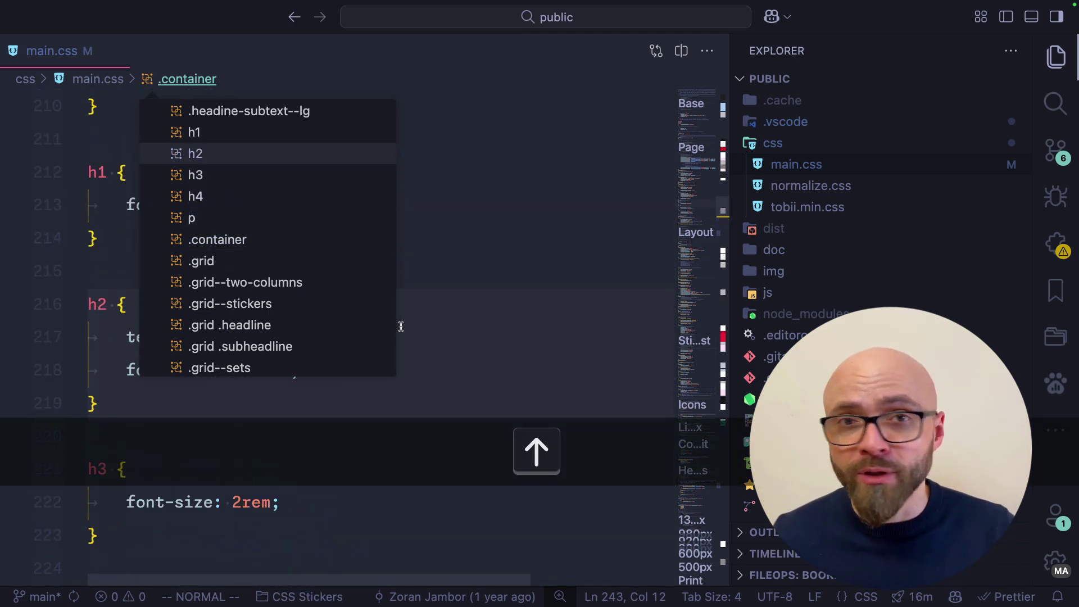
pyautogui.press('Left')
pyautogui.press('Left')
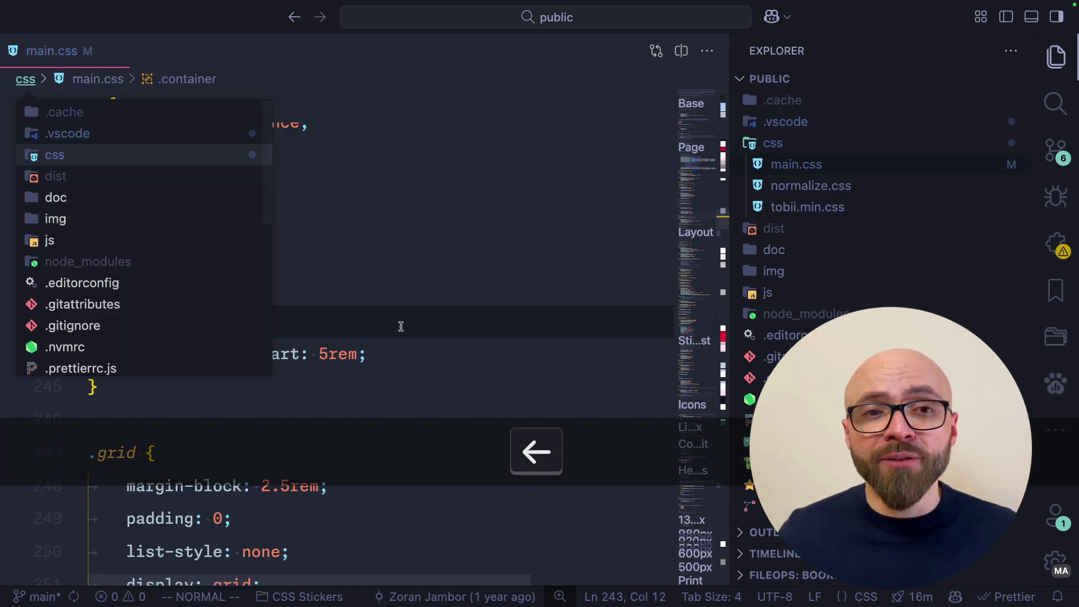
pyautogui.press('Right')
pyautogui.press('Right')
pyautogui.press('Right')
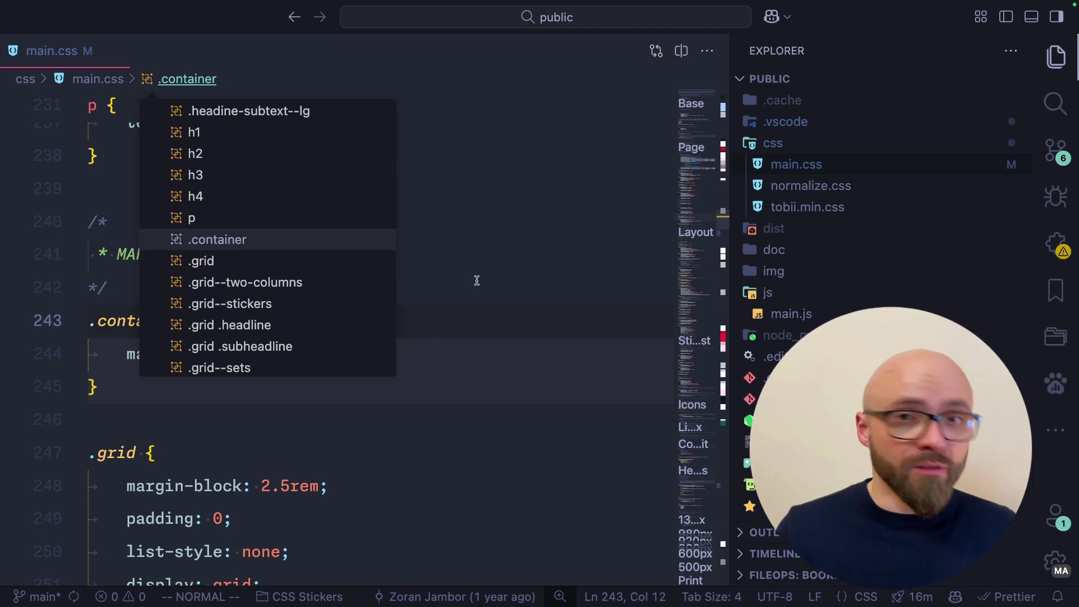
pyautogui.press('Left')
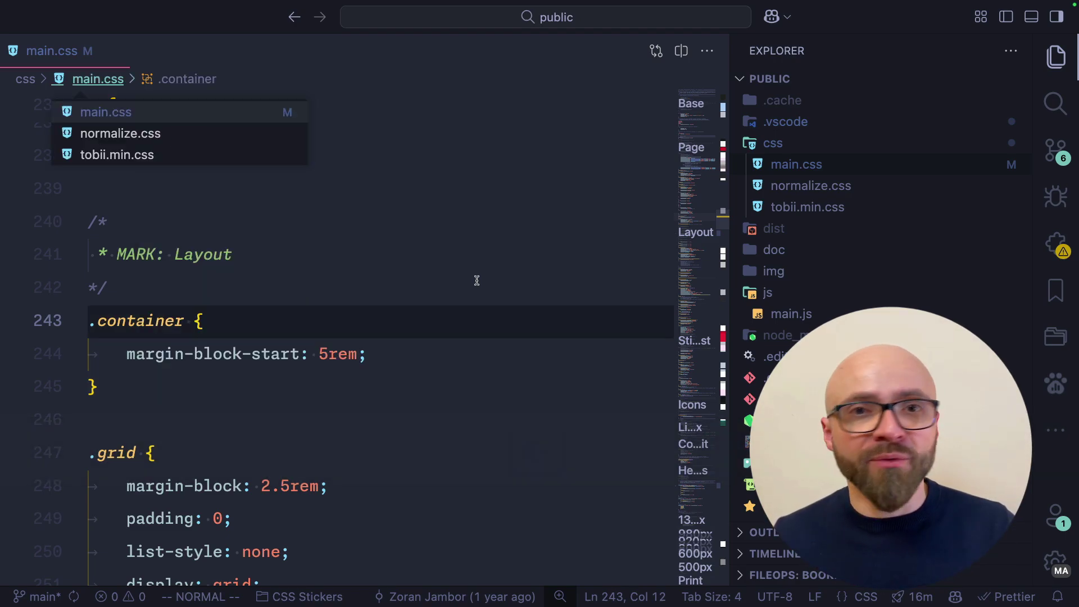
pyautogui.press('Down')
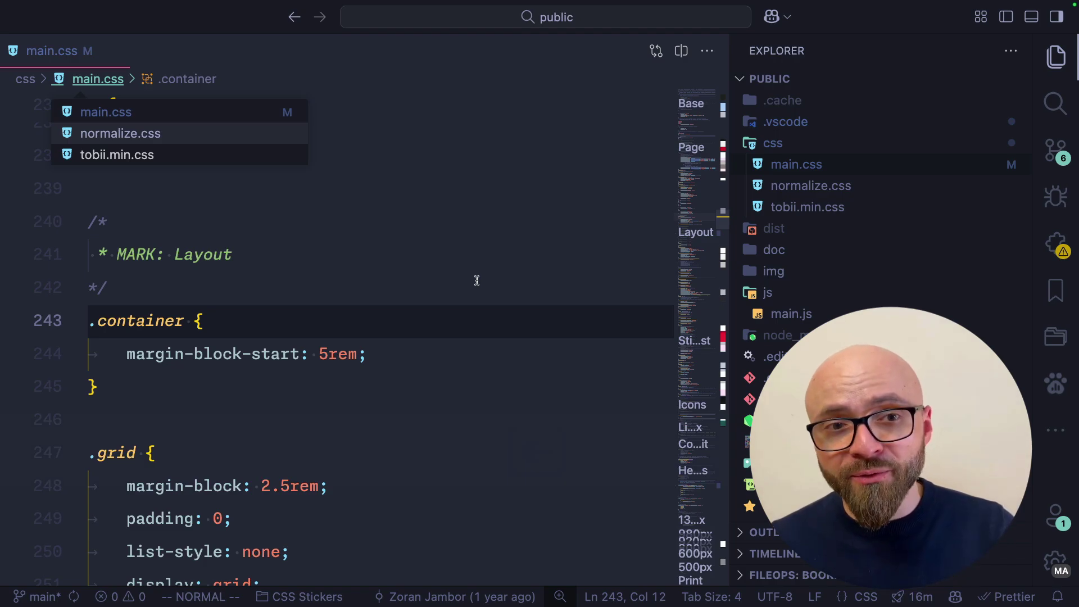
pyautogui.press('Up')
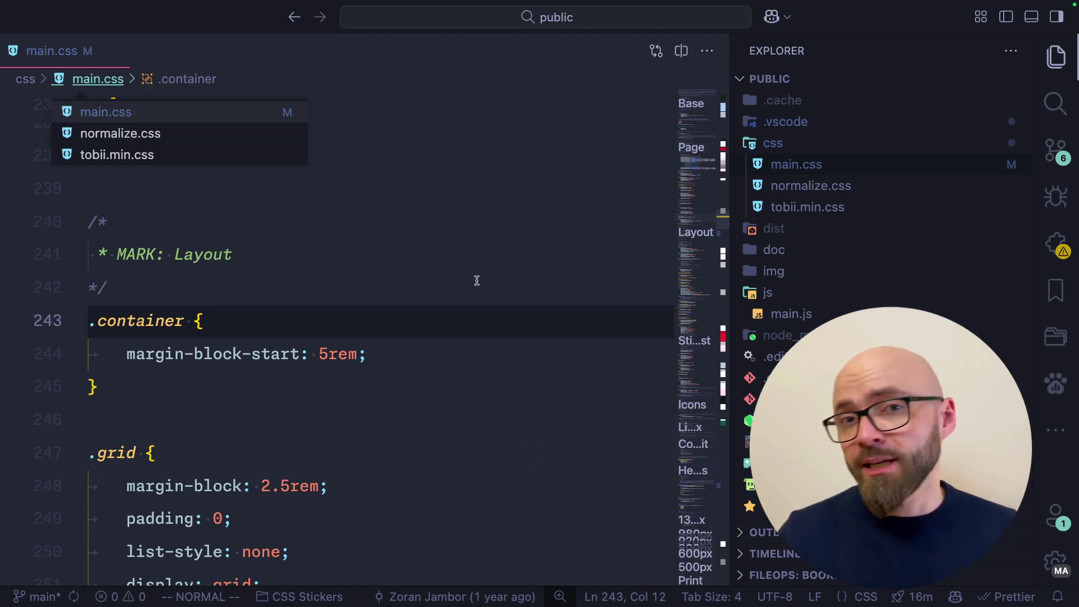
pyautogui.press('Escape')
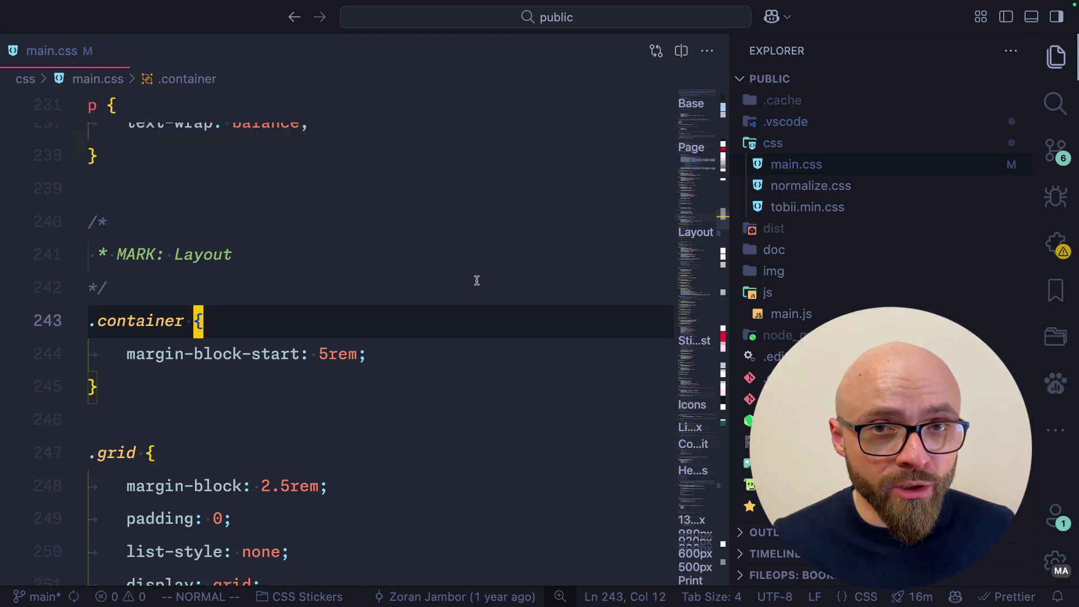
# - Step between the css folder, main.css and .container breadcrumb levels from the keyboard
pyautogui.press('shift+super+semicolon')
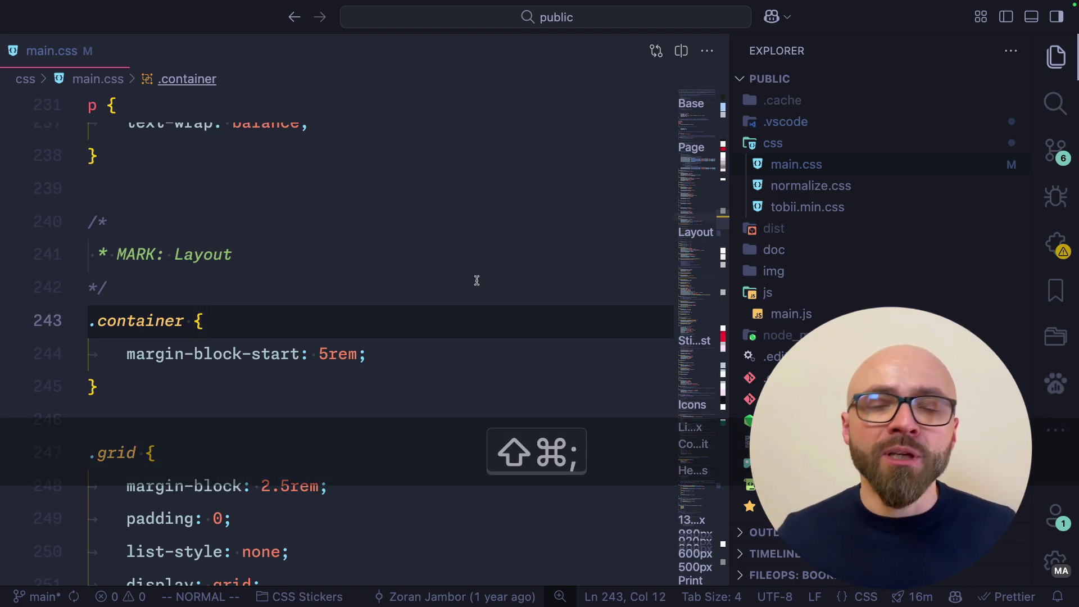
pyautogui.press('Left')
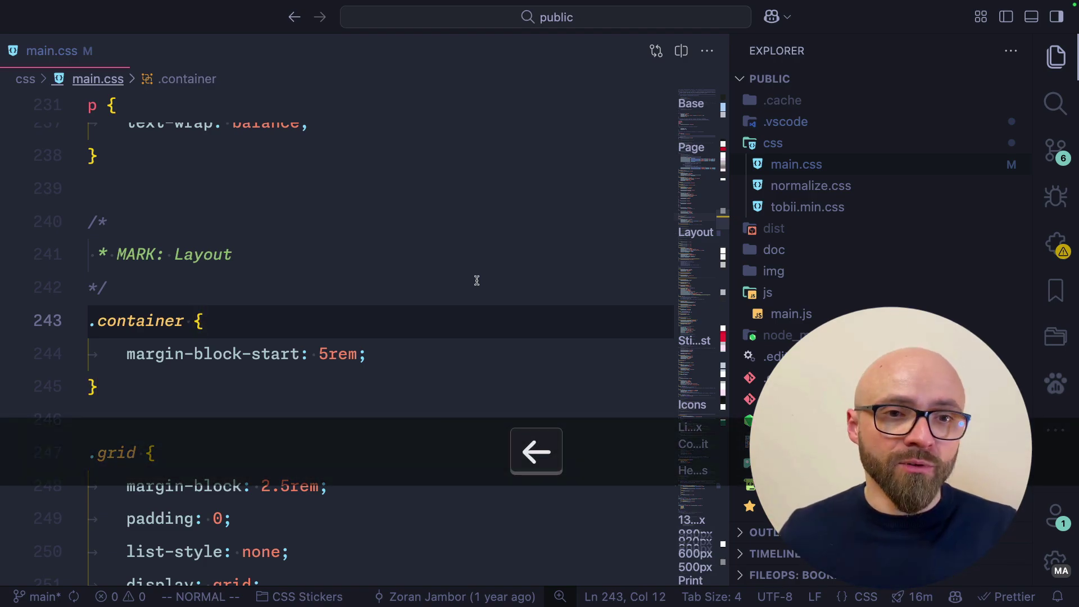
pyautogui.press('Right')
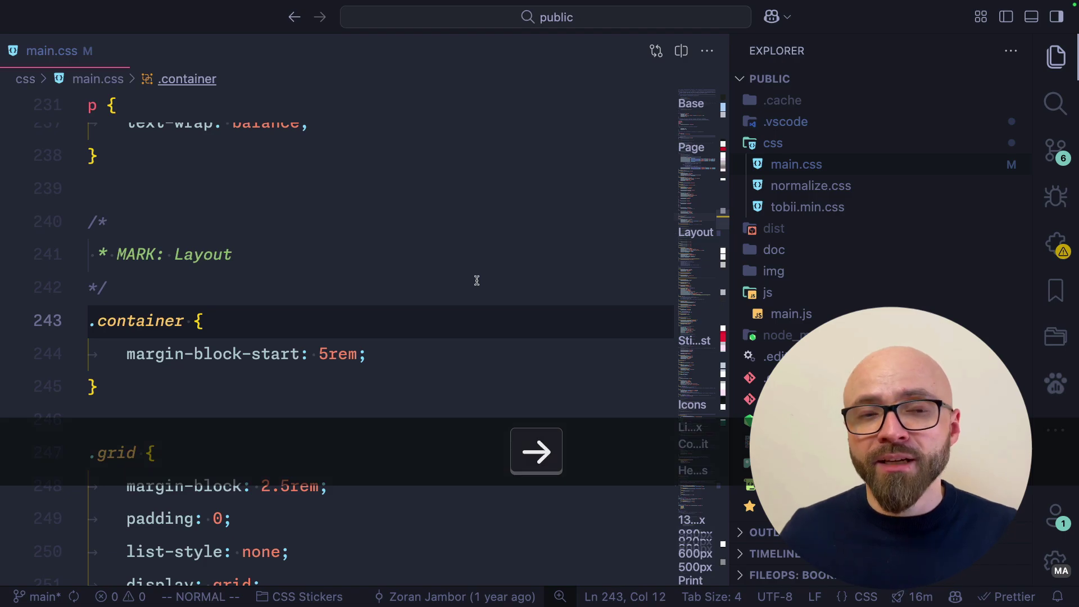
pyautogui.press('Left')
pyautogui.press('Left')
pyautogui.press('Left')
pyautogui.press('Right')
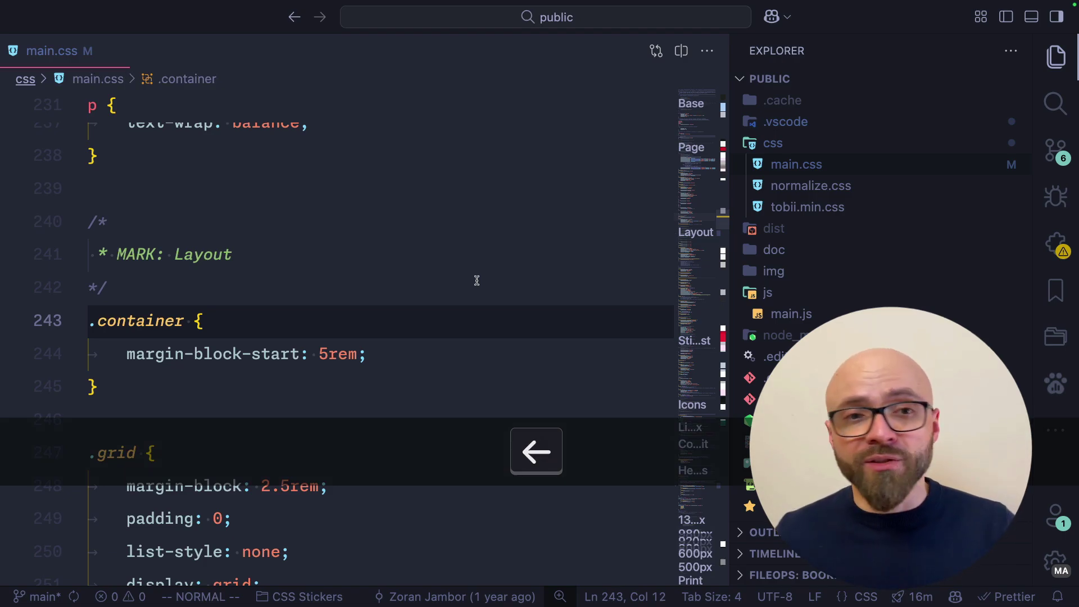
pyautogui.press('Down')
pyautogui.press('Return')
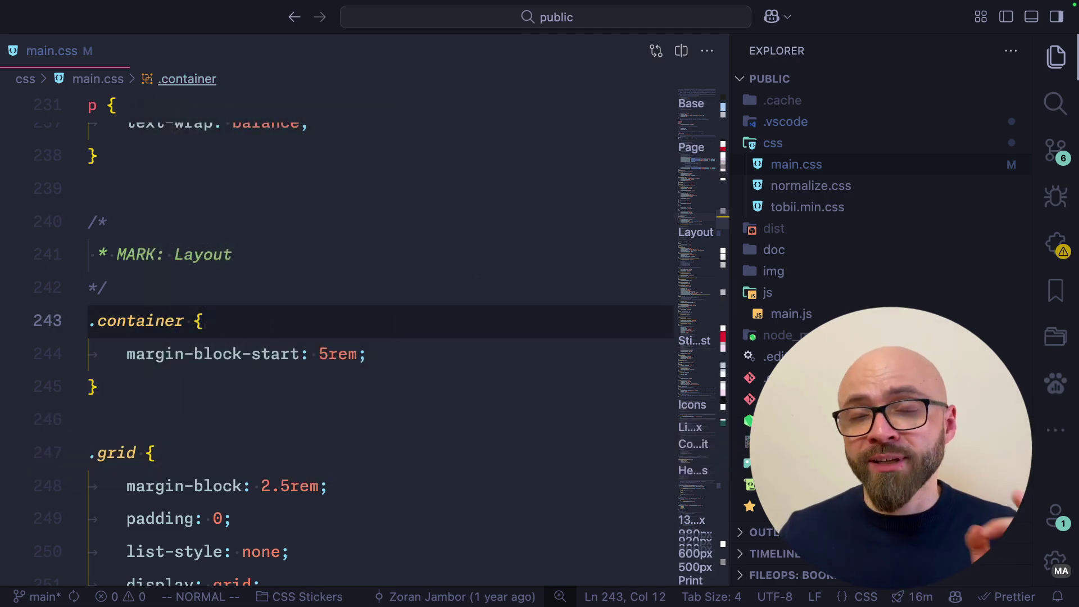
pyautogui.press('space')
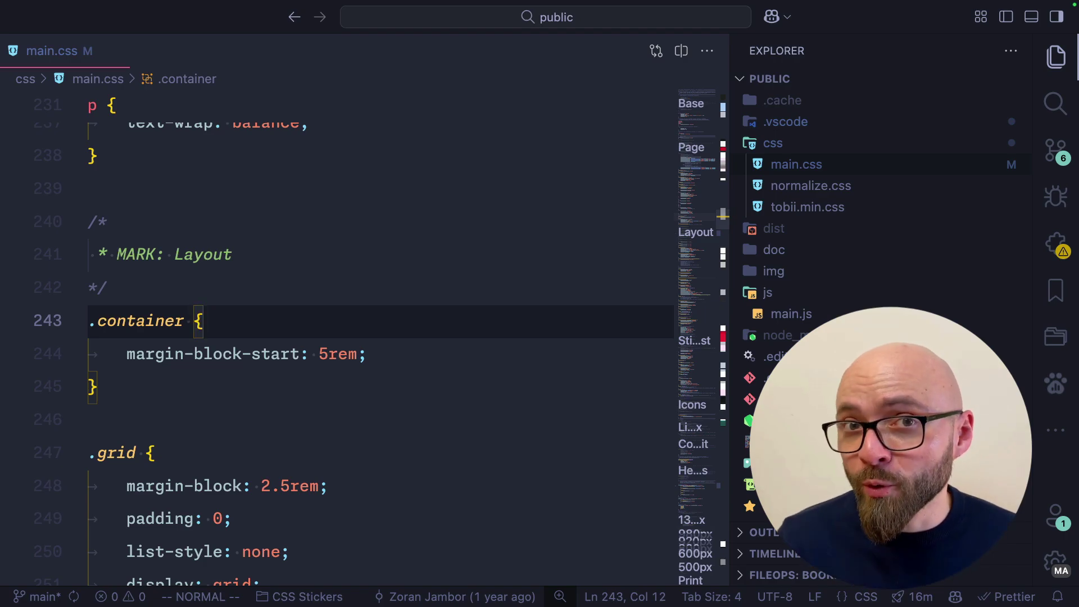
# - Refocus the breadcrumbs and pick .grid .headline from the main.css symbol list
pyautogui.press('shift+super+semicolon')
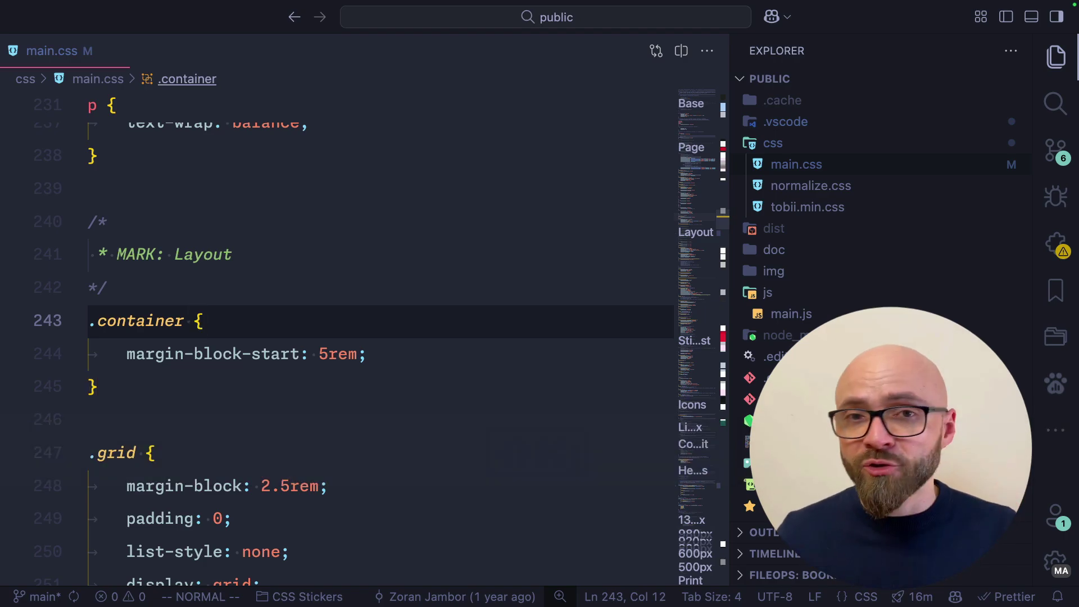
pyautogui.press('Return')
pyautogui.press('Down')
pyautogui.press('Up')
pyautogui.press('Up')
pyautogui.press('Up')
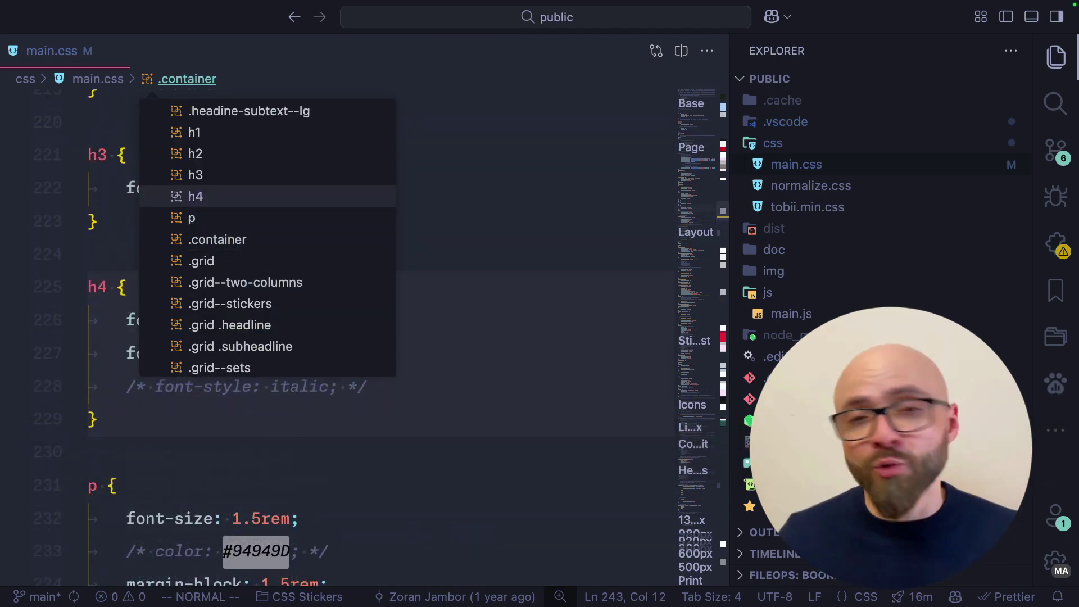
pyautogui.press('Up')
pyautogui.press('Up')
pyautogui.press('Return')
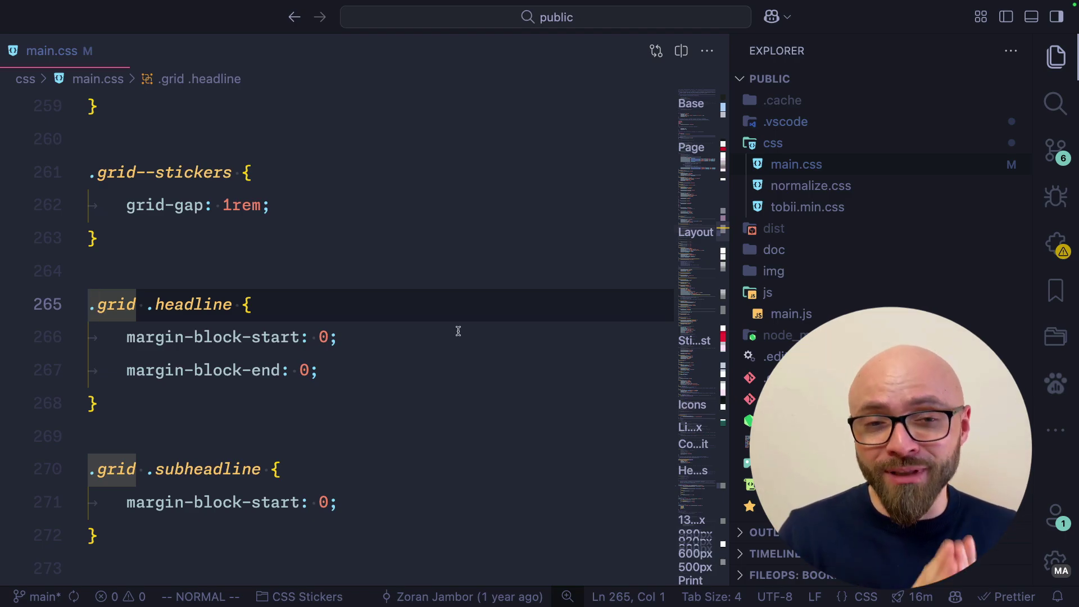
# - Show Workbench > Breadcrumbs in Settings and check File Path's options, leaving it on
pyautogui.press('super+comma')
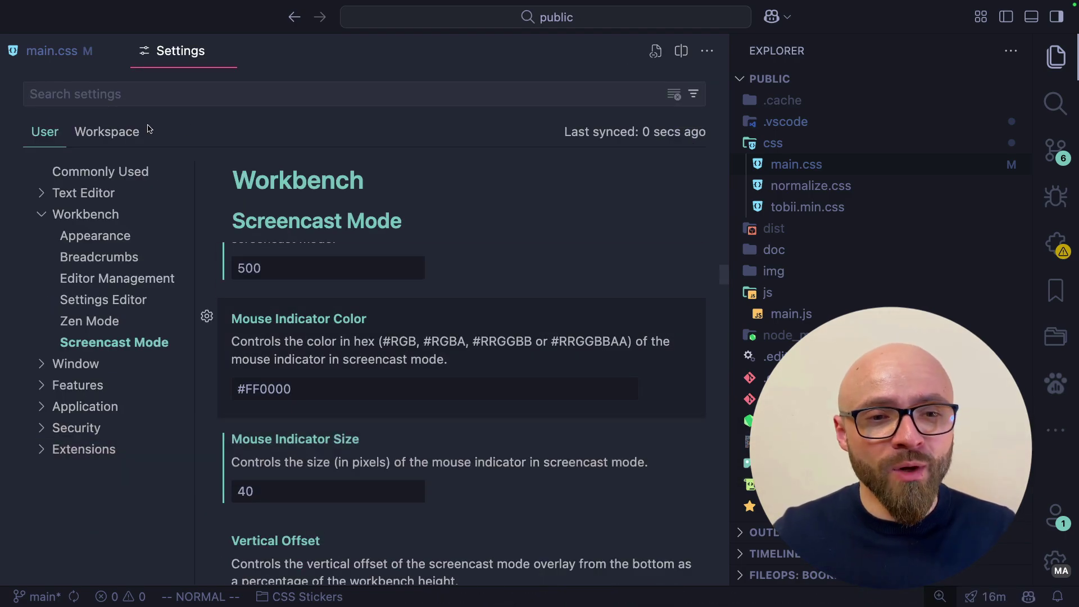
pyautogui.click(98, 257)
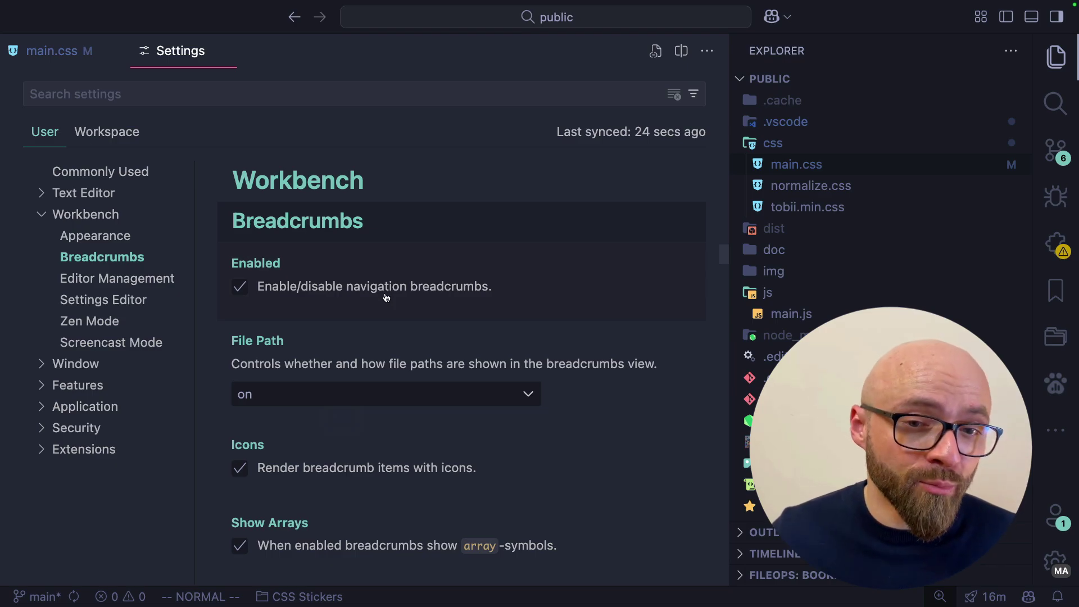
pyautogui.scroll(-1, 379, 337)
pyautogui.click(365, 337)
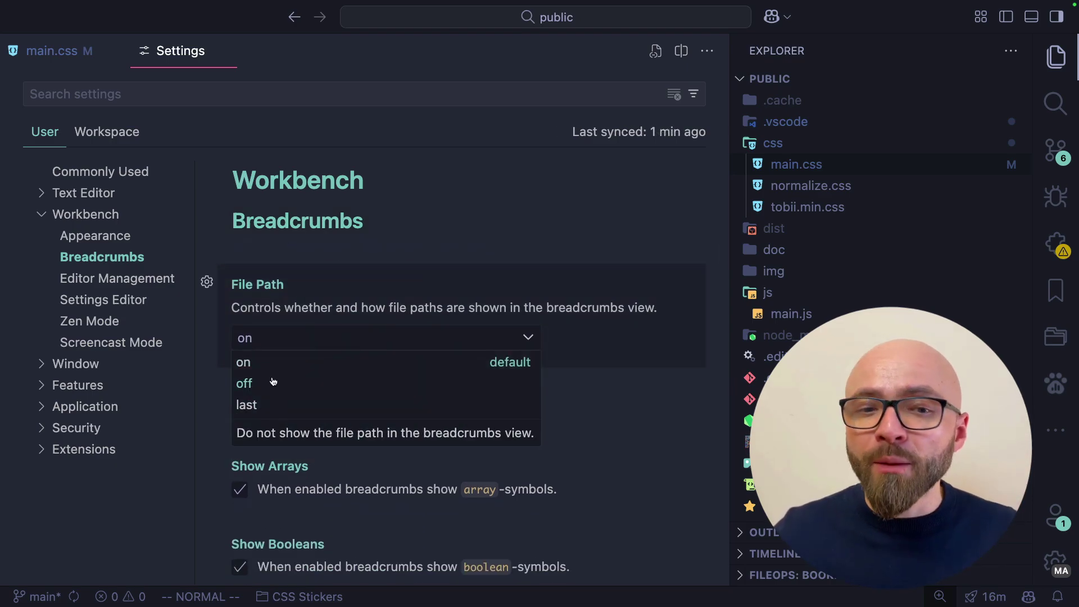
pyautogui.click(328, 333)
pyautogui.scroll(-1, 338, 415)
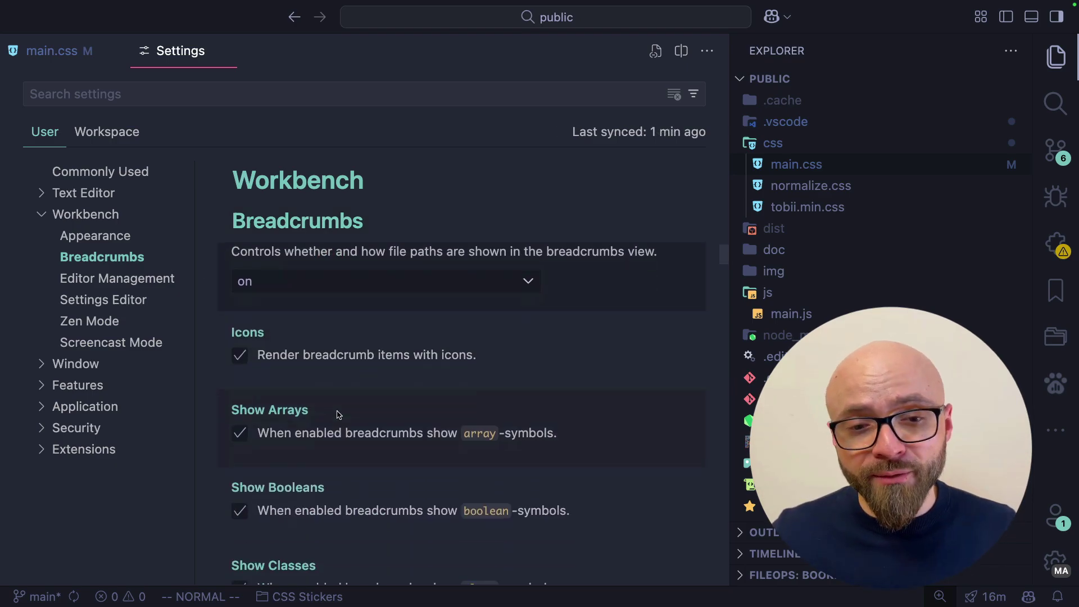
pyautogui.scroll(-1, 338, 415)
pyautogui.scroll(-2, 420, 447)
pyautogui.scroll(-2, 356, 493)
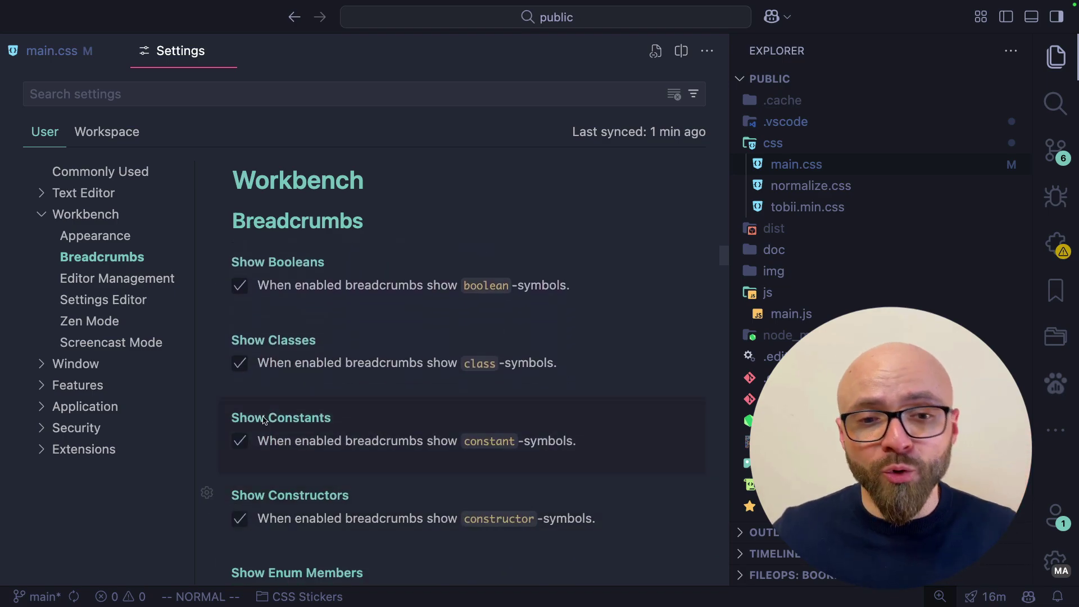
pyautogui.scroll(-2, 297, 444)
pyautogui.scroll(-2, 304, 455)
pyautogui.scroll(-1, 312, 464)
pyautogui.scroll(-1, 320, 469)
pyautogui.scroll(-2, 320, 469)
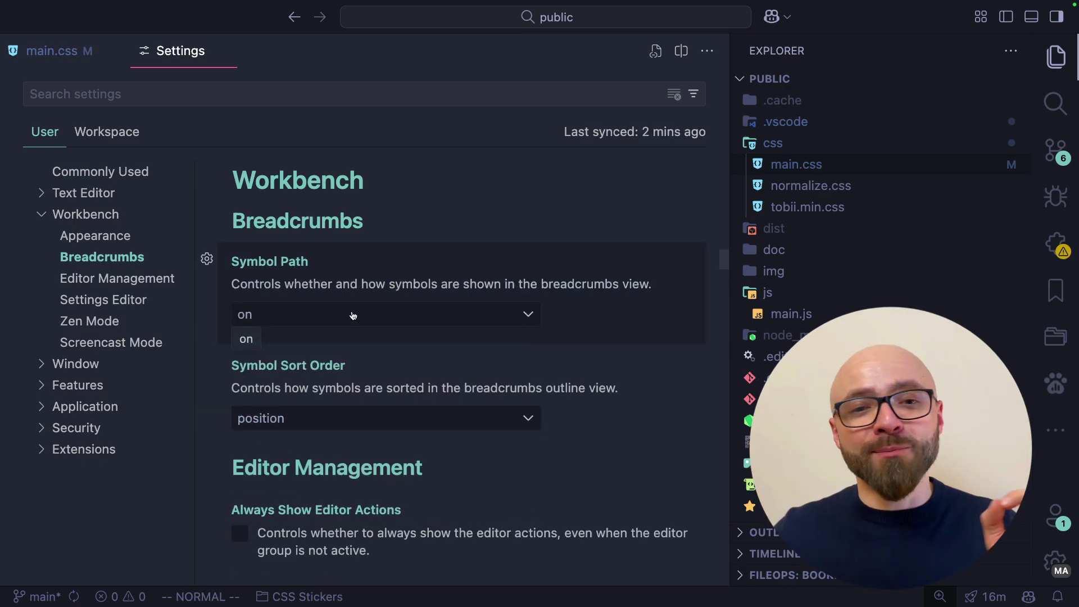
pyautogui.scroll(-1, 353, 314)
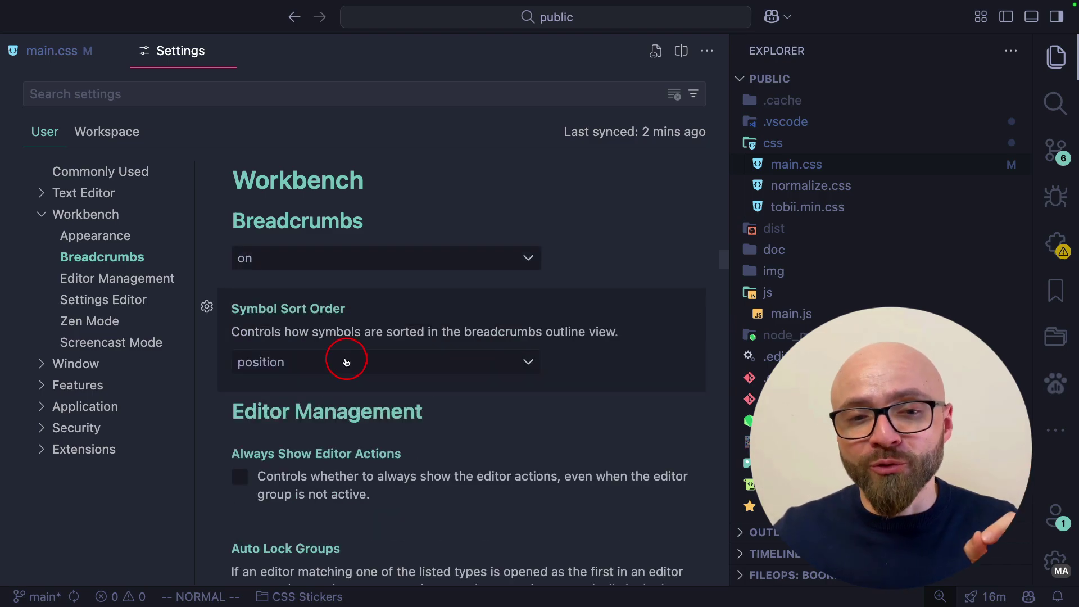
# - Set Breadcrumbs Symbol Sort Order to 'name', save, and close the Settings tab
pyautogui.click(345, 364)
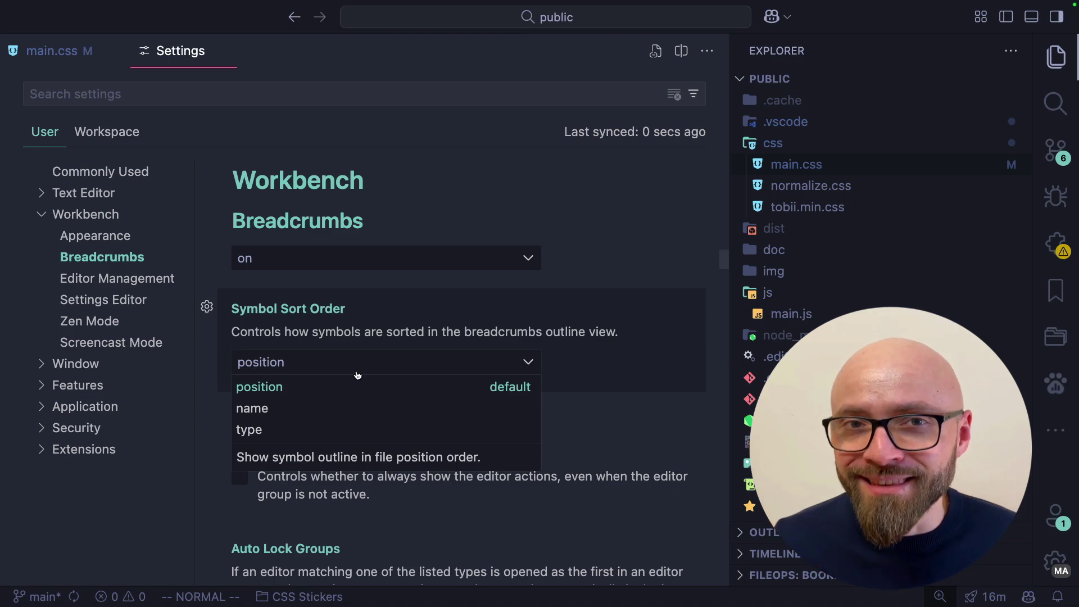
pyautogui.click(331, 404)
pyautogui.press('super+s')
pyautogui.press('super+w')
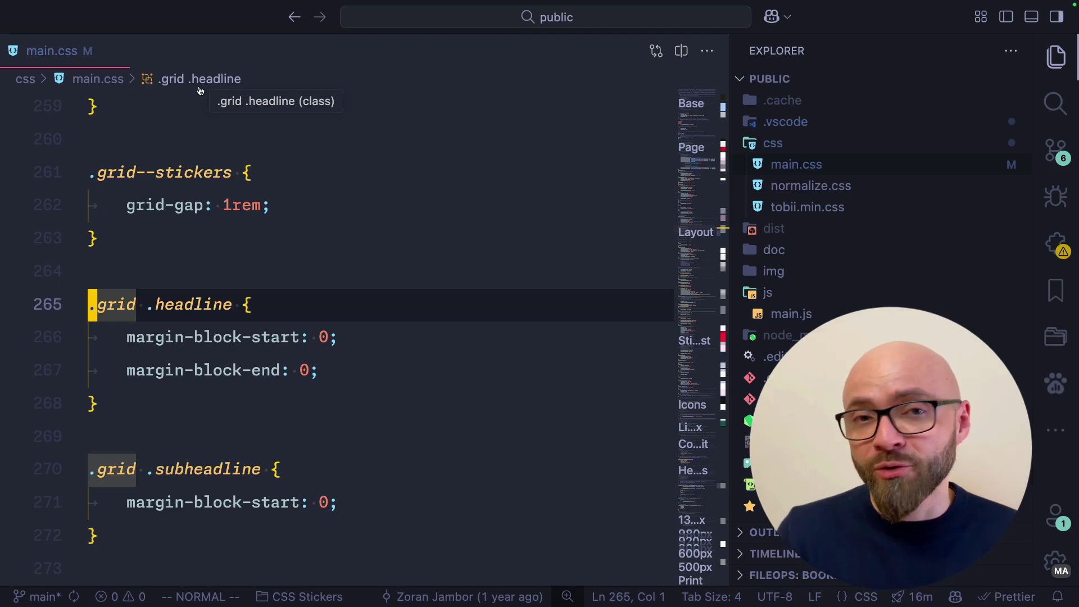
# - Jump to the .grid > p rule, then open normalize.css from the css folder breadcrumb
pyautogui.click(199, 79)
pyautogui.scroll(-3, 238, 236)
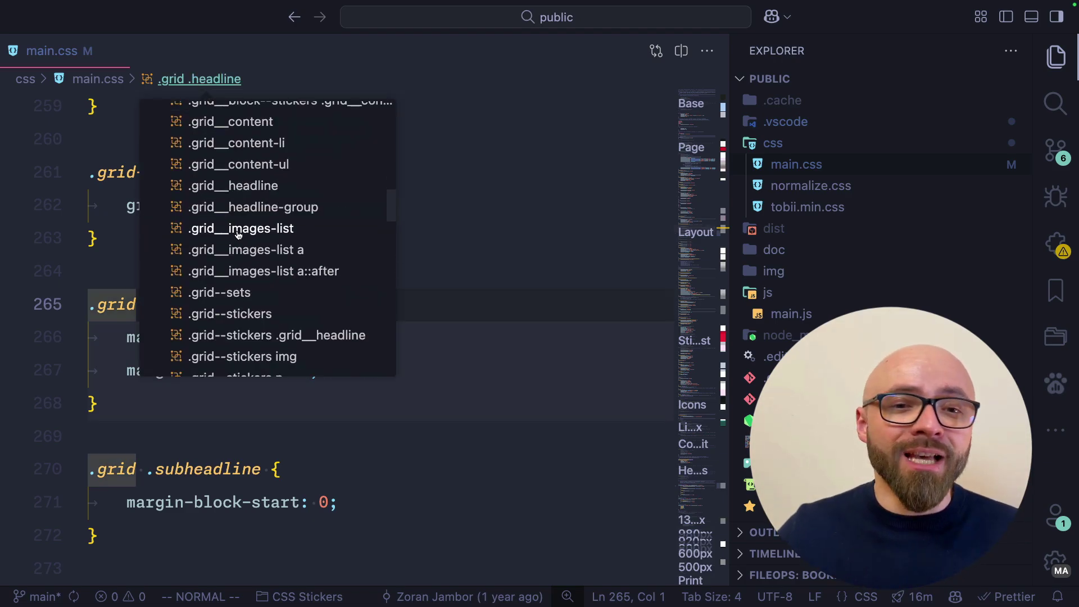
pyautogui.scroll(3, 239, 236)
pyautogui.click(212, 337)
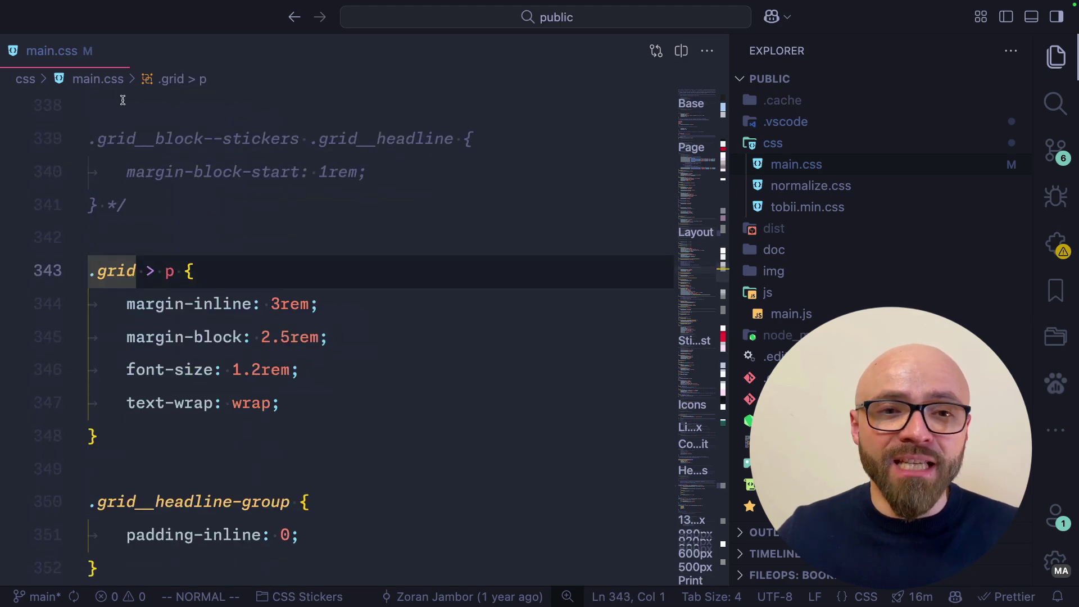
pyautogui.click(98, 79)
pyautogui.click(116, 126)
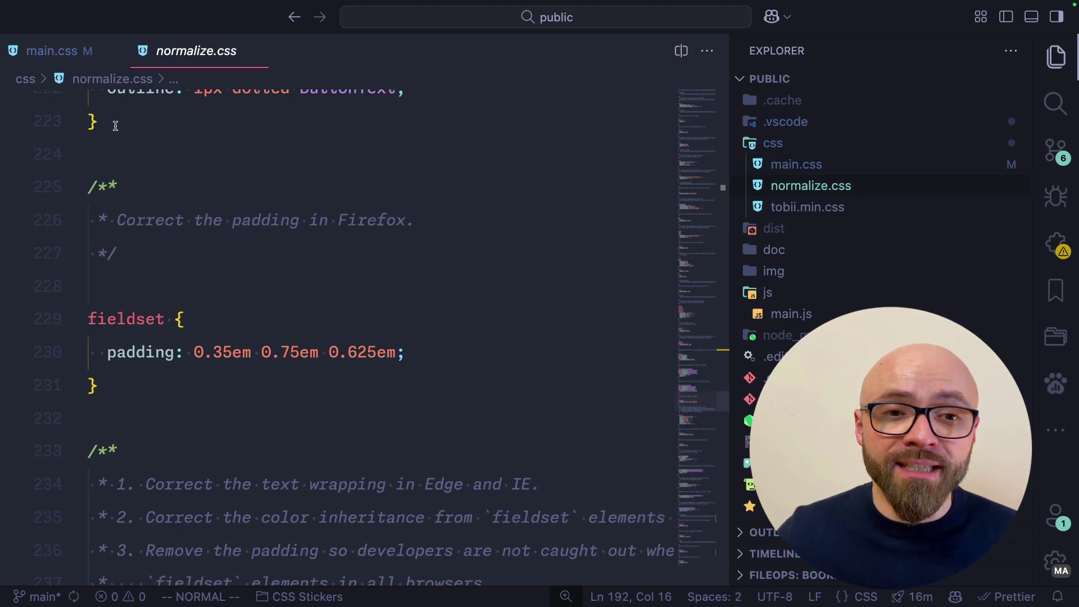